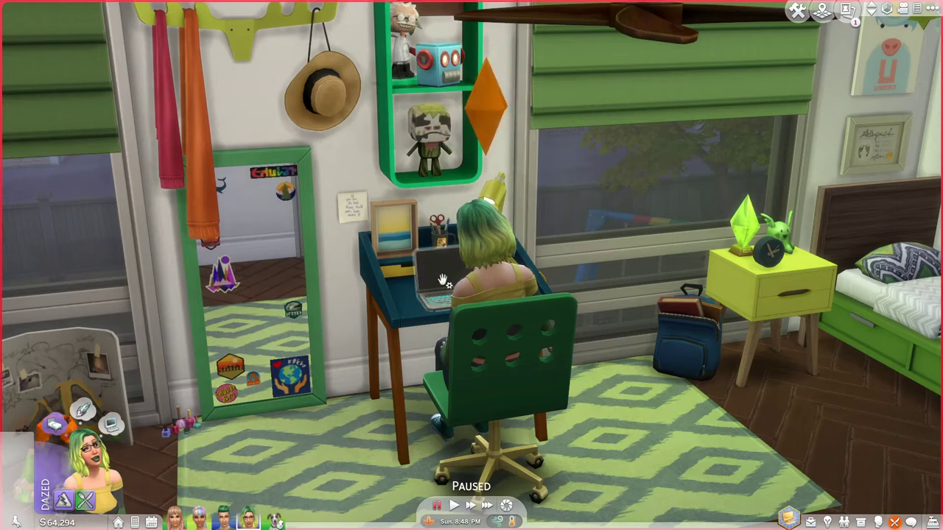
Step: From the laptop's pie menu, launch MC Command Center and open MC Population
{"action": "left_click", "coordinate": [443, 280]}
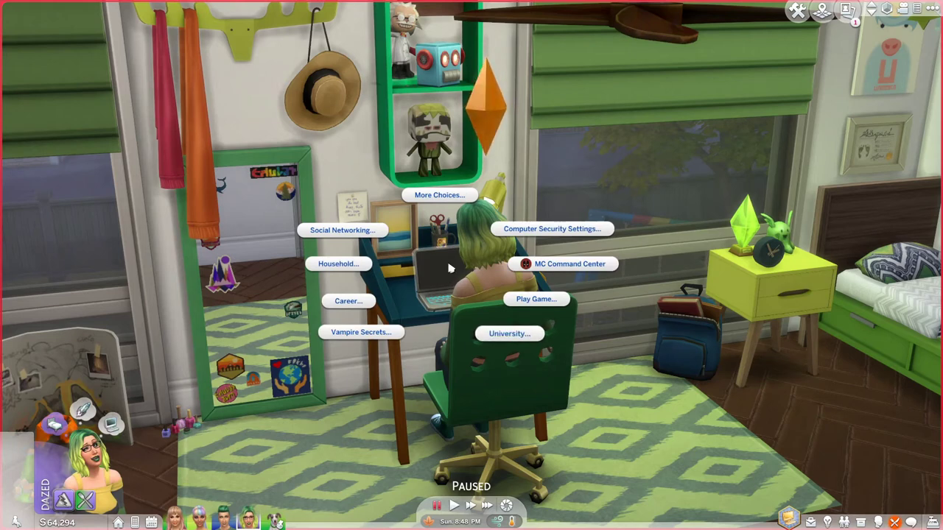
{"action": "left_click", "coordinate": [582, 272]}
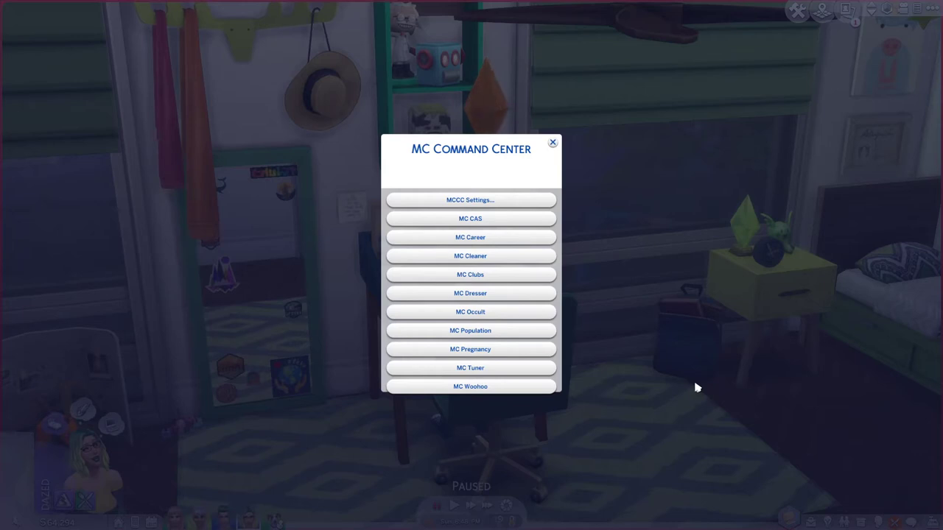
{"action": "left_click", "coordinate": [473, 333]}
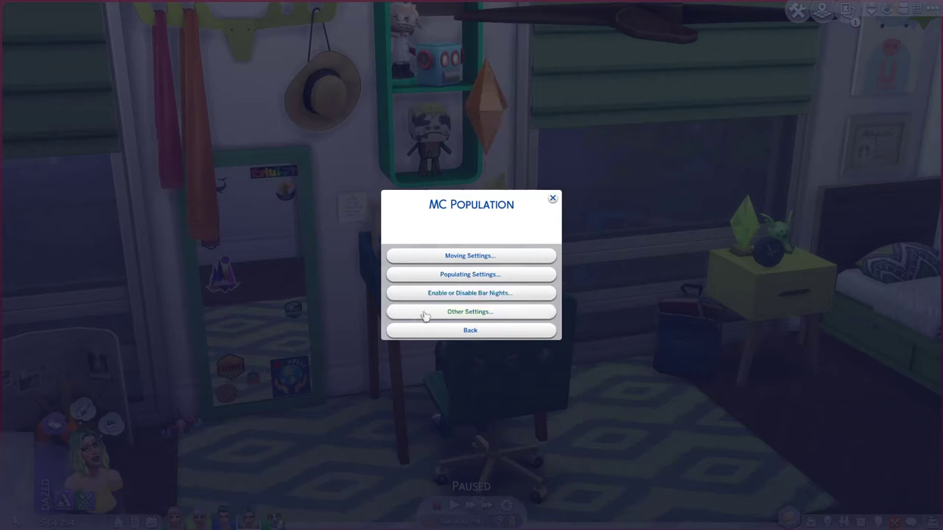
Step: Open Moving Settings in the MC Population menu
{"action": "left_click", "coordinate": [449, 259]}
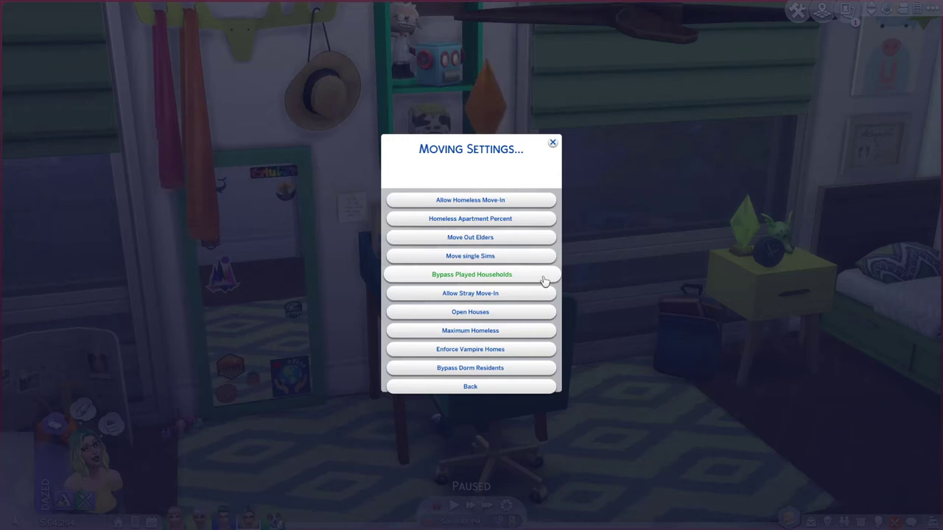
Step: Enable Bypass Played Households and Allow Stray Move-In, then go back to the main MCCC menu
{"action": "left_click", "coordinate": [541, 282]}
{"action": "left_click", "coordinate": [542, 294]}
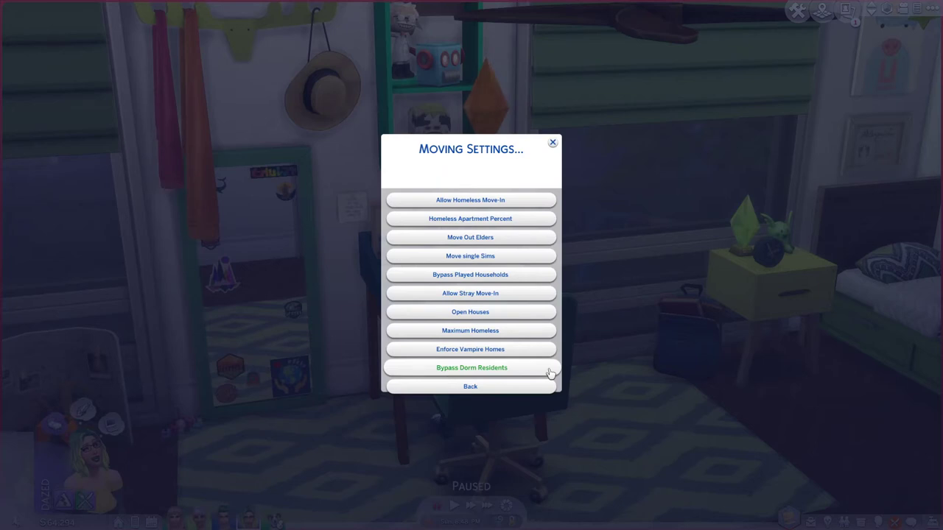
{"action": "left_click", "coordinate": [520, 400]}
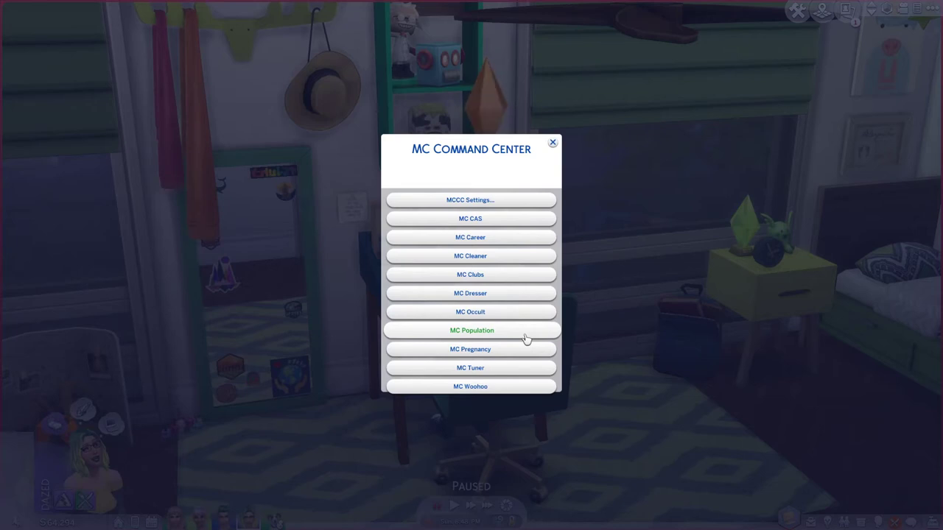
Step: Open MC Pregnancy's Valid Pregnancy Ages, which shows Young Adult and Adult selected
{"action": "left_click", "coordinate": [477, 351]}
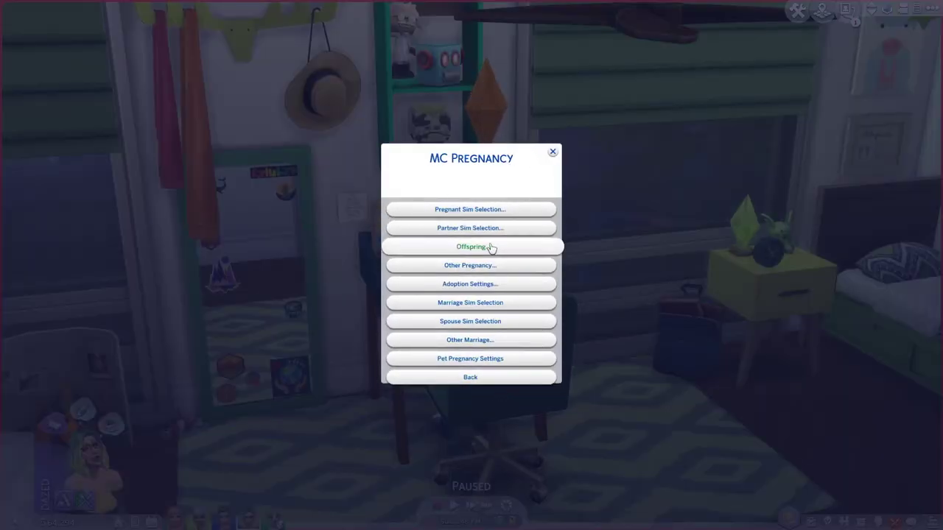
{"action": "left_click", "coordinate": [448, 214]}
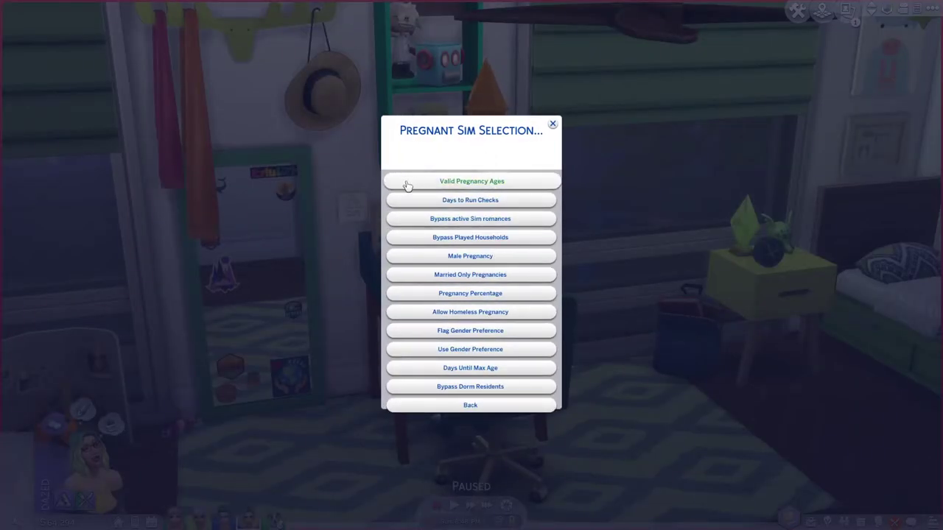
{"action": "left_click", "coordinate": [532, 186]}
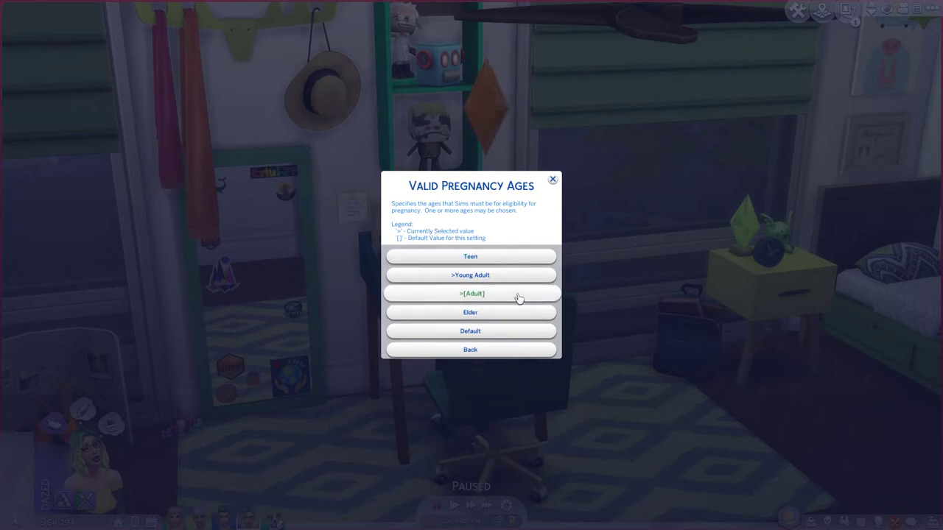
Step: Go back to Pregnant Sim Selection and view Days to Run Checks, set to Sunday
{"action": "left_click", "coordinate": [508, 352]}
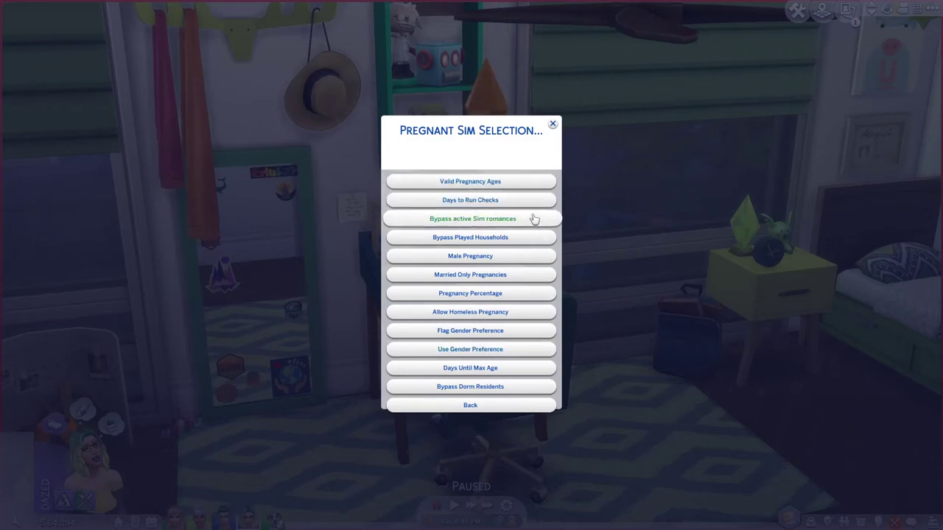
{"action": "left_click", "coordinate": [505, 201]}
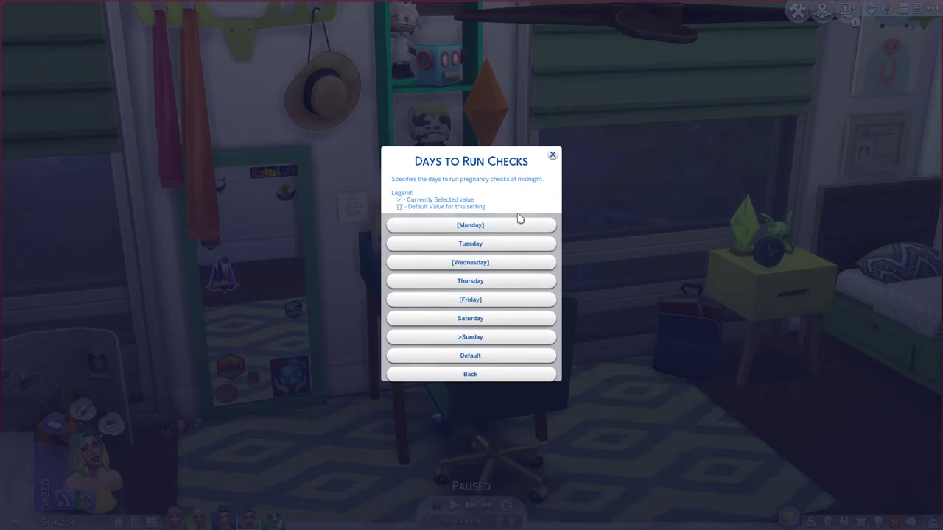
Step: Return from Days to Run Checks to the Pregnant Sim Selection menu
{"action": "left_click", "coordinate": [489, 384]}
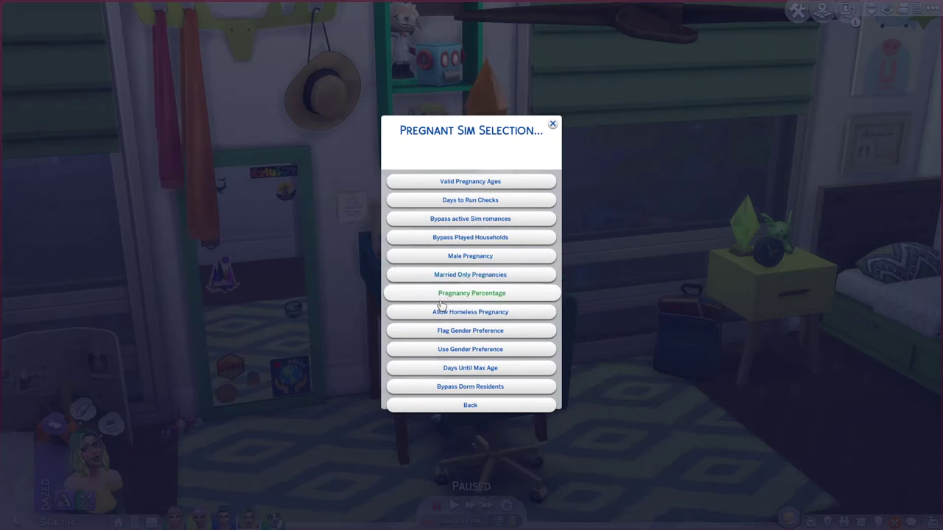
Step: Check pregnancy percentages: keep Young Adult at 15 and confirm Adult at 20
{"action": "left_click", "coordinate": [487, 302]}
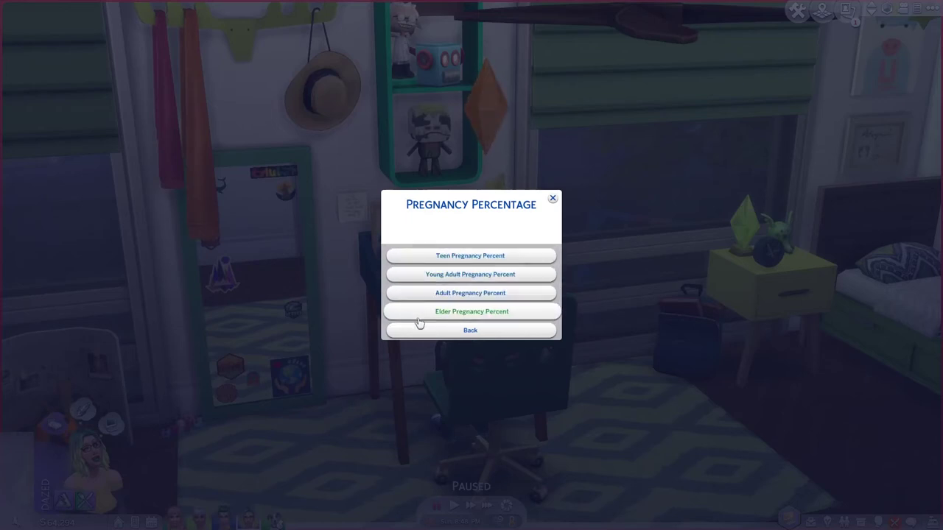
{"action": "left_click", "coordinate": [425, 284]}
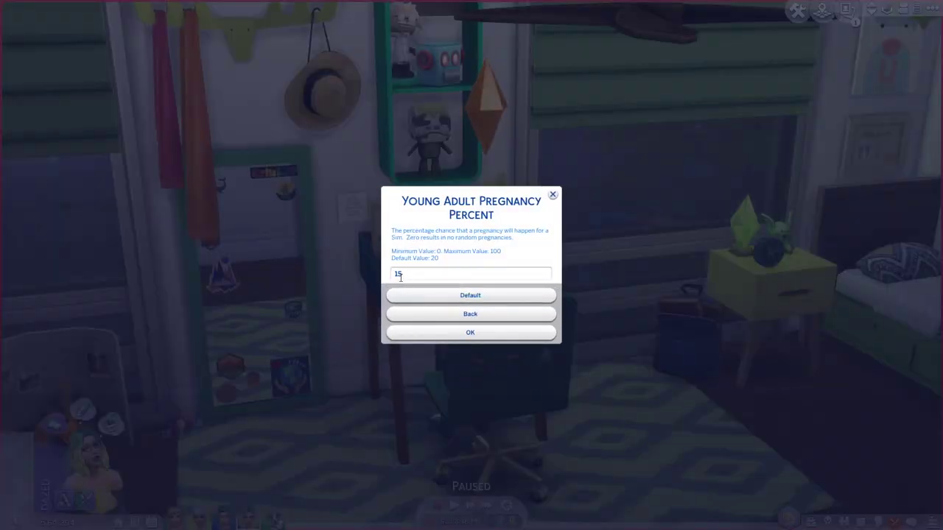
{"action": "left_click", "coordinate": [465, 315]}
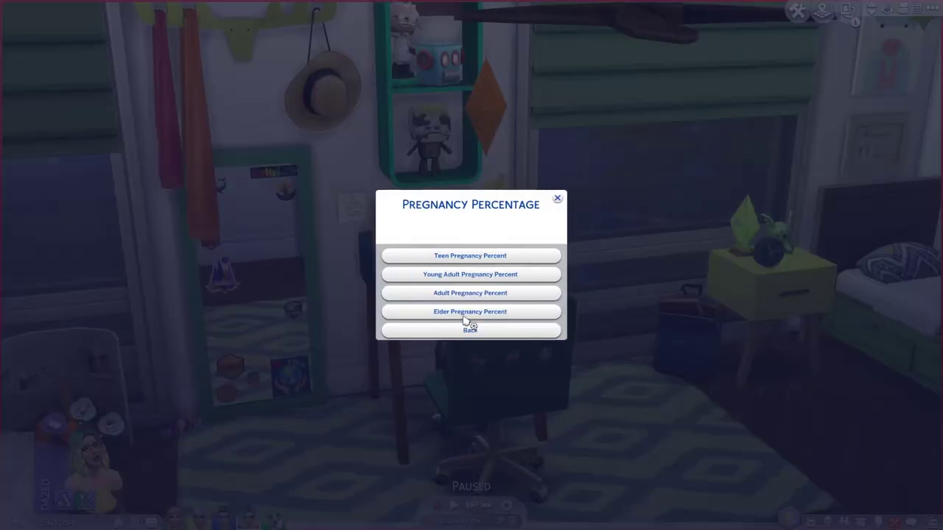
{"action": "left_click", "coordinate": [442, 293]}
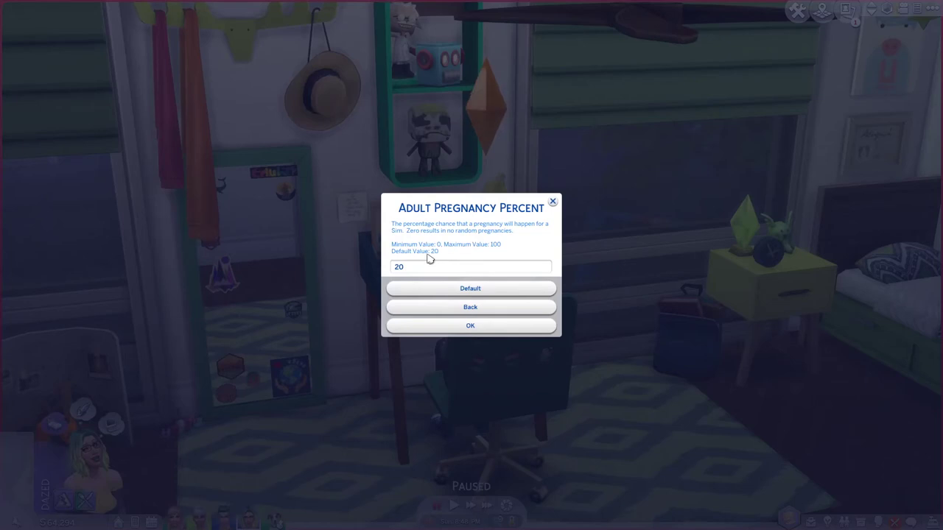
{"action": "left_click", "coordinate": [468, 307]}
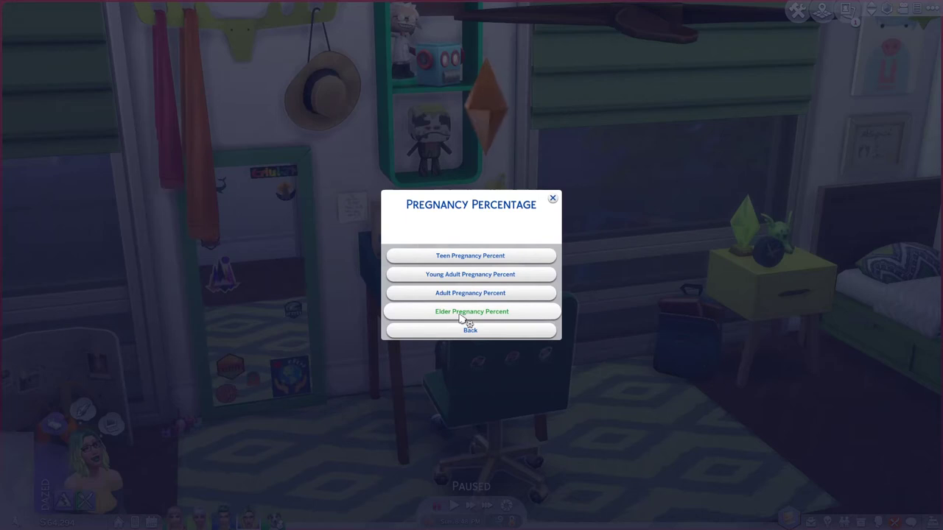
Step: Leave Pregnancy Percentage and return to the Pregnant Sim Selection list
{"action": "left_click", "coordinate": [515, 333]}
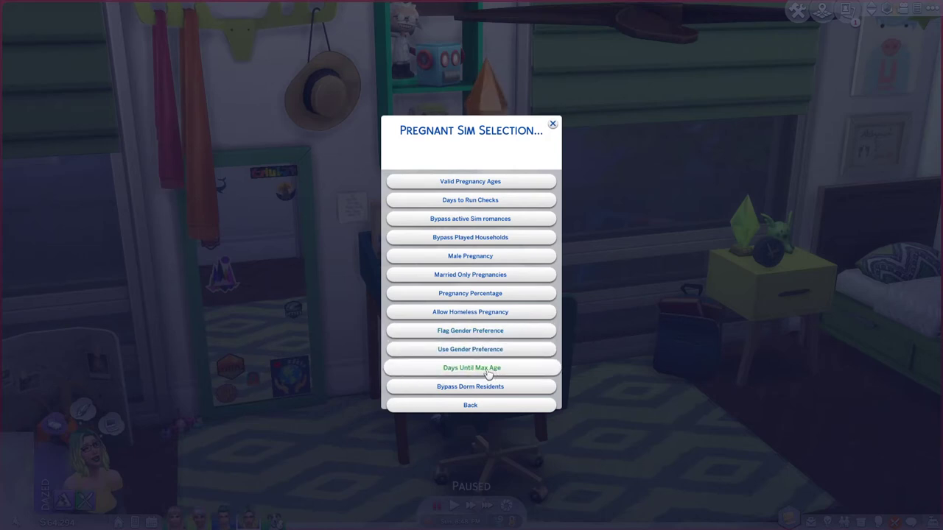
{"action": "left_click", "coordinate": [529, 368]}
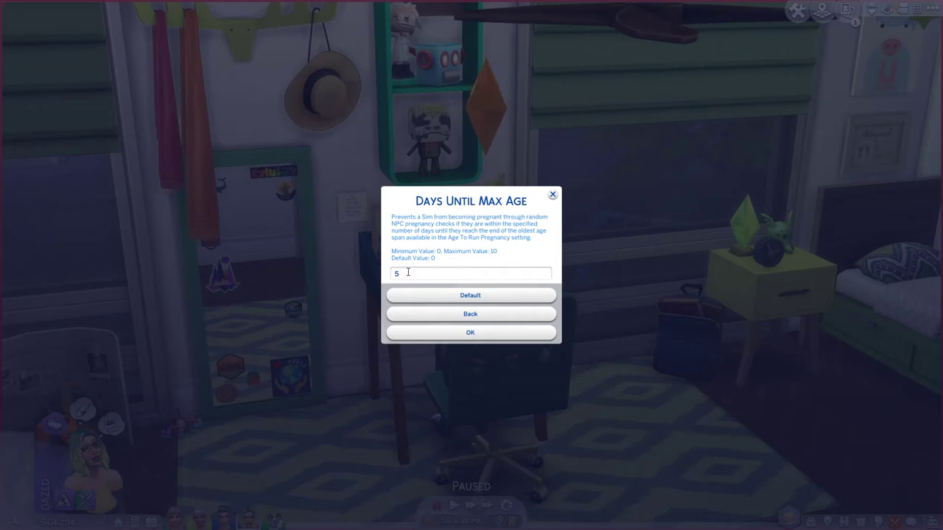
{"action": "left_click", "coordinate": [469, 314]}
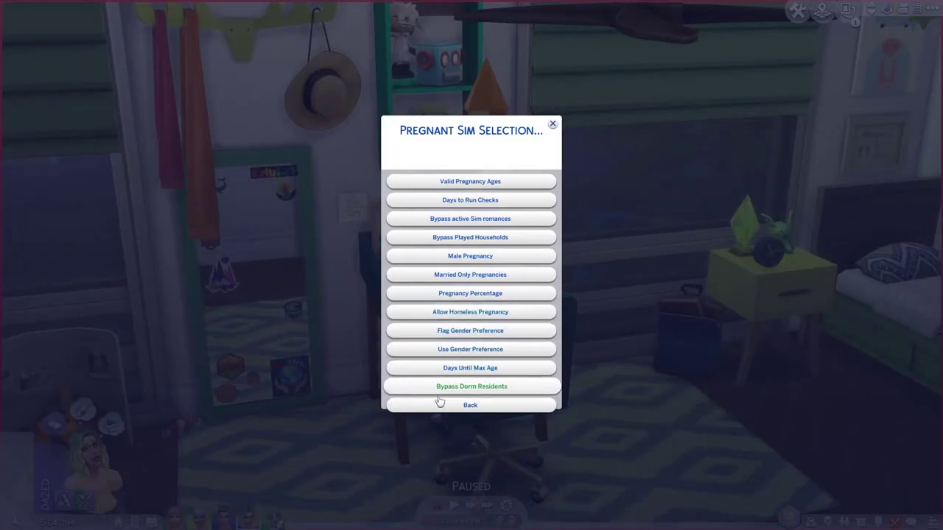
Step: Go back to MC Pregnancy and open Partner Sim Selection
{"action": "left_click", "coordinate": [497, 407]}
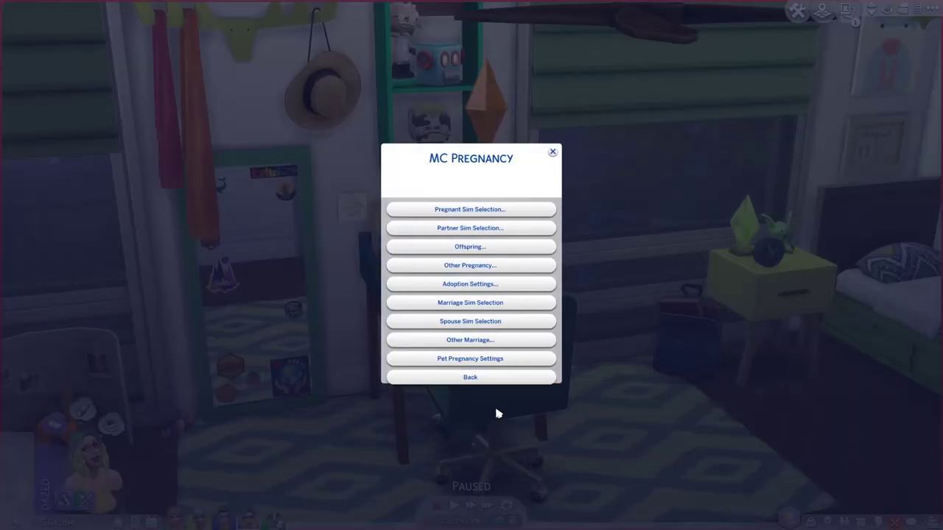
{"action": "left_click", "coordinate": [452, 230]}
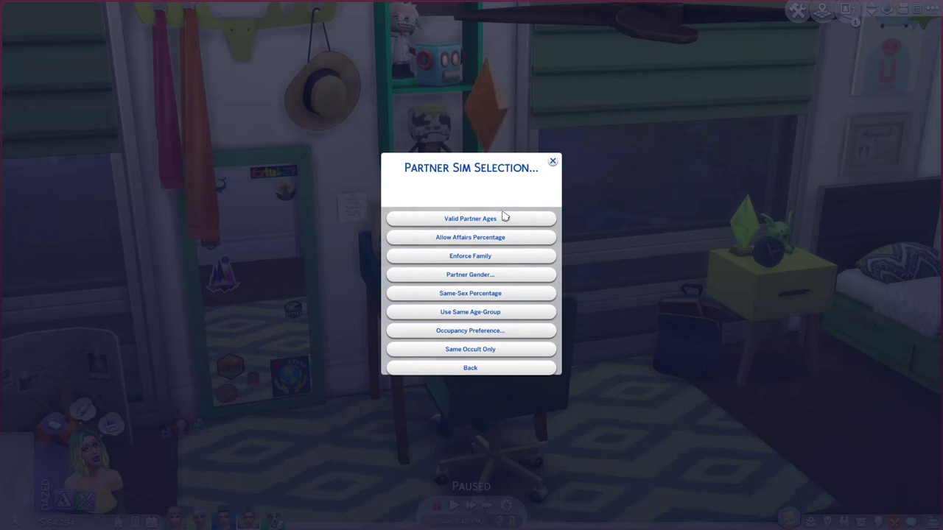
{"action": "left_click", "coordinate": [445, 241]}
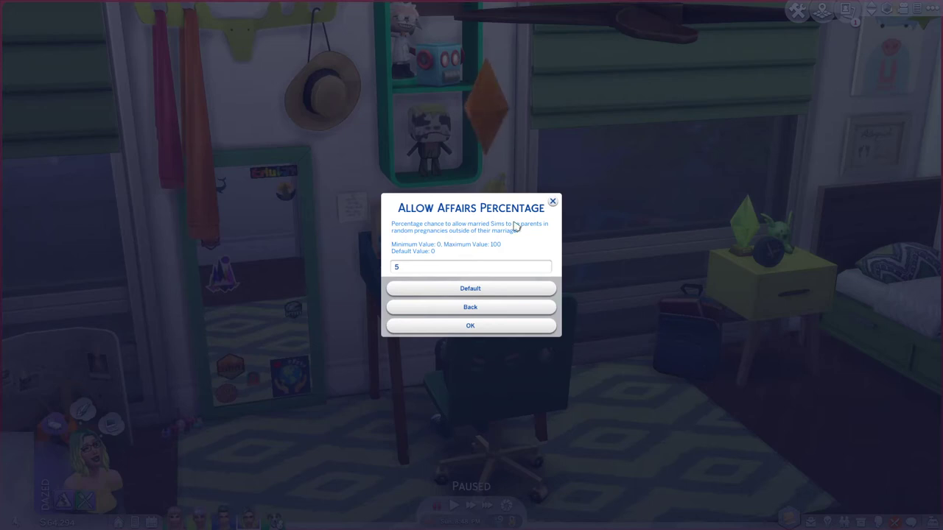
{"action": "left_click", "coordinate": [491, 316]}
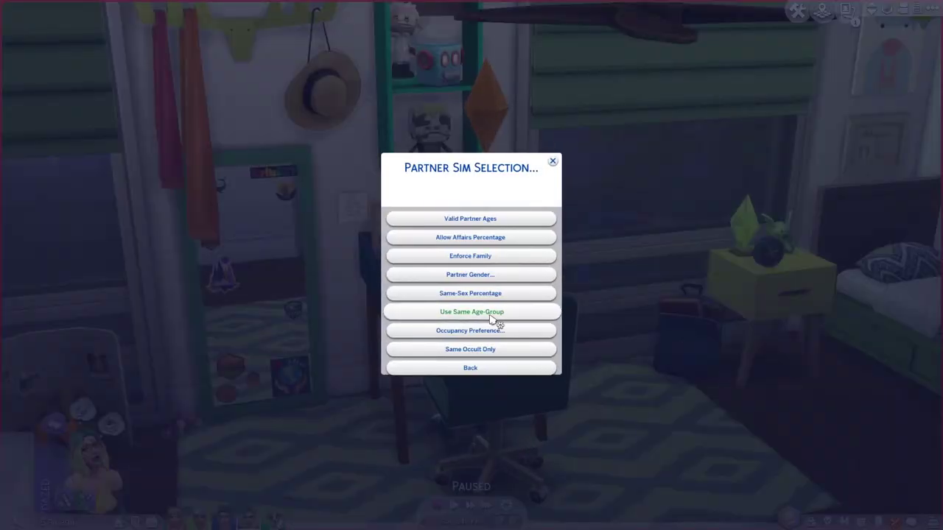
{"action": "left_click", "coordinate": [455, 255]}
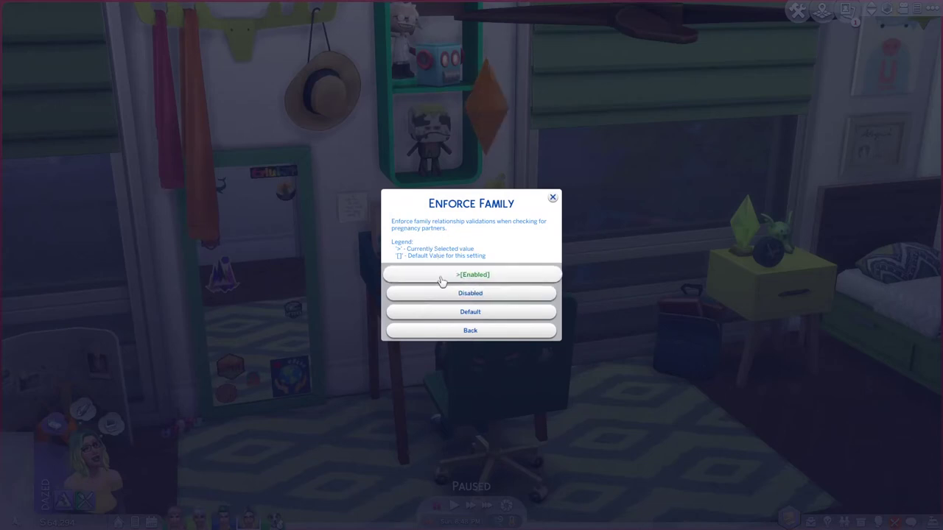
{"action": "left_click", "coordinate": [497, 281]}
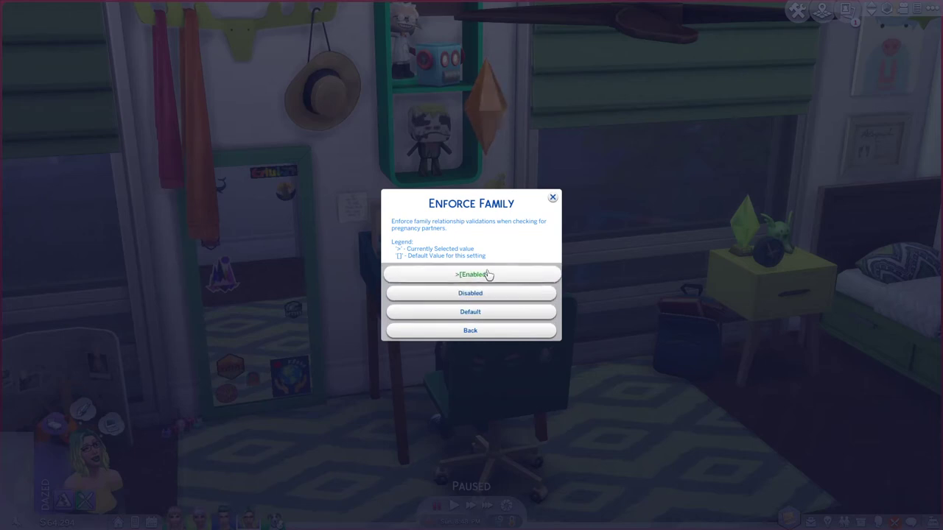
{"action": "left_click", "coordinate": [492, 333]}
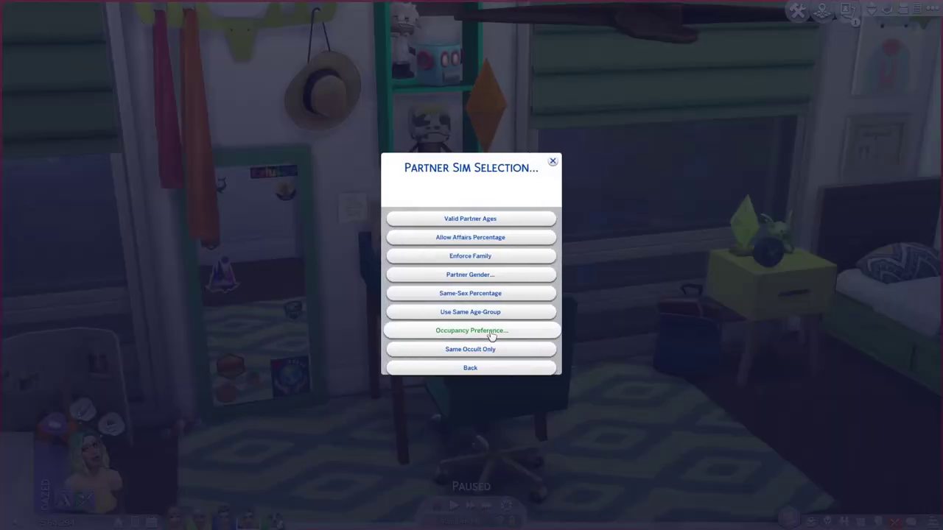
{"action": "left_click", "coordinate": [501, 275]}
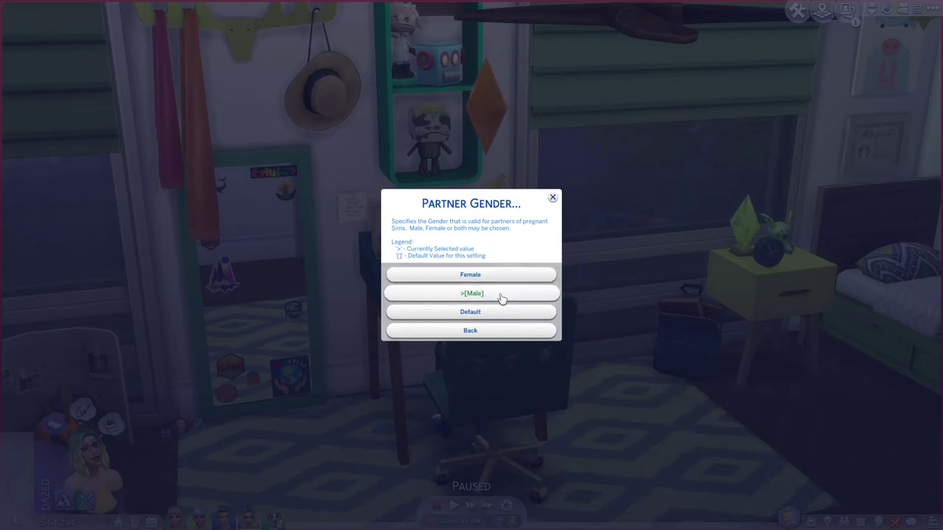
{"action": "left_click", "coordinate": [501, 333]}
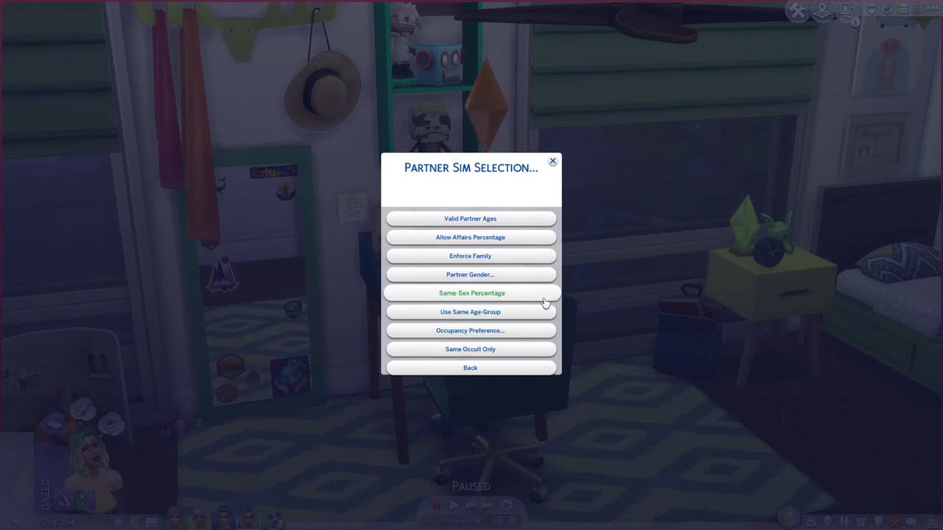
{"action": "left_click", "coordinate": [484, 313]}
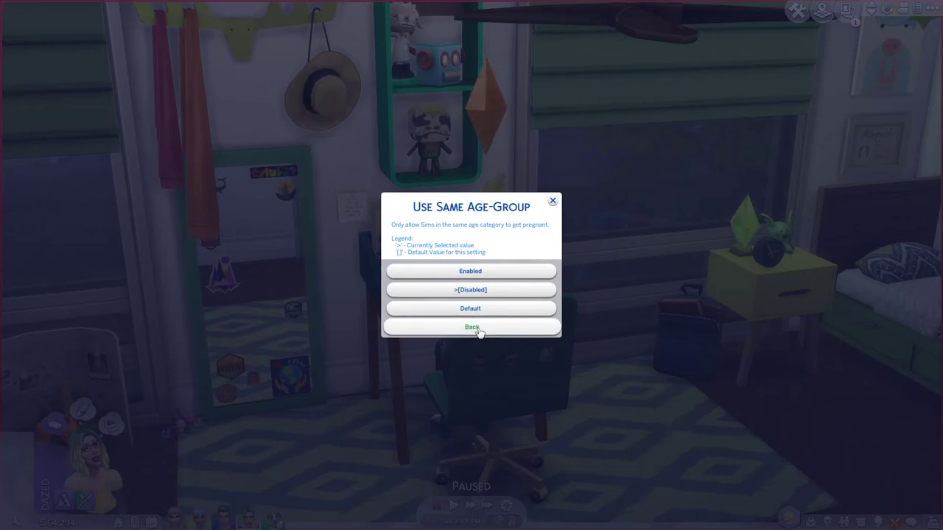
{"action": "left_click", "coordinate": [477, 328]}
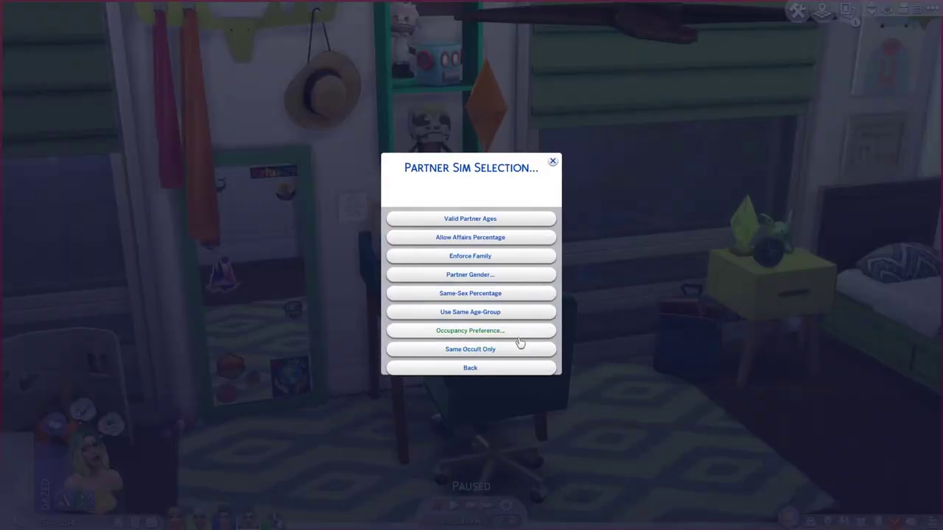
Step: Leave Occupancy Preference on Prefer Home Sims and return to the MC Pregnancy menu
{"action": "left_click", "coordinate": [491, 339]}
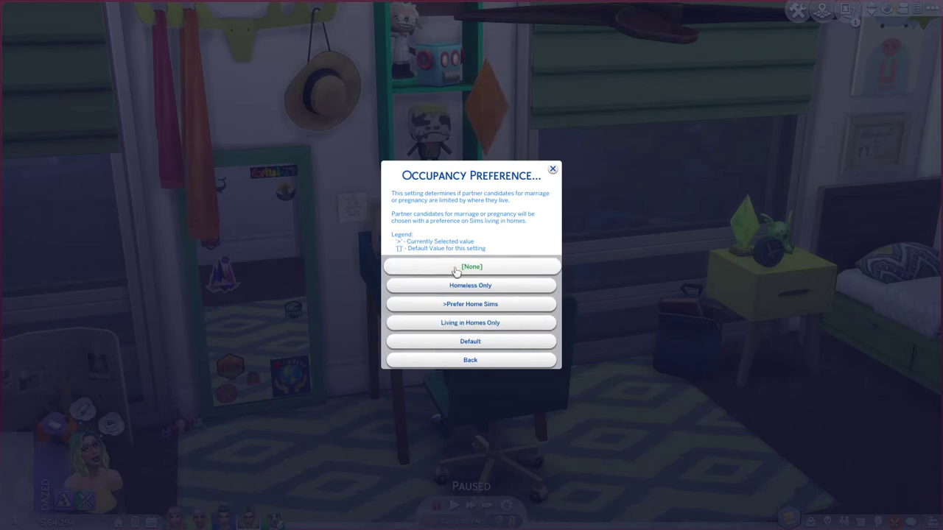
{"action": "left_click", "coordinate": [460, 361]}
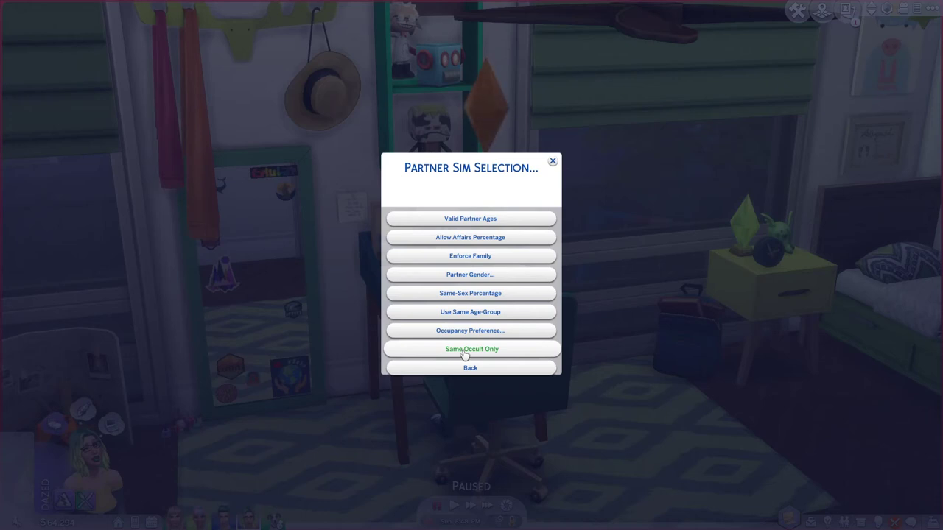
{"action": "left_click", "coordinate": [453, 374]}
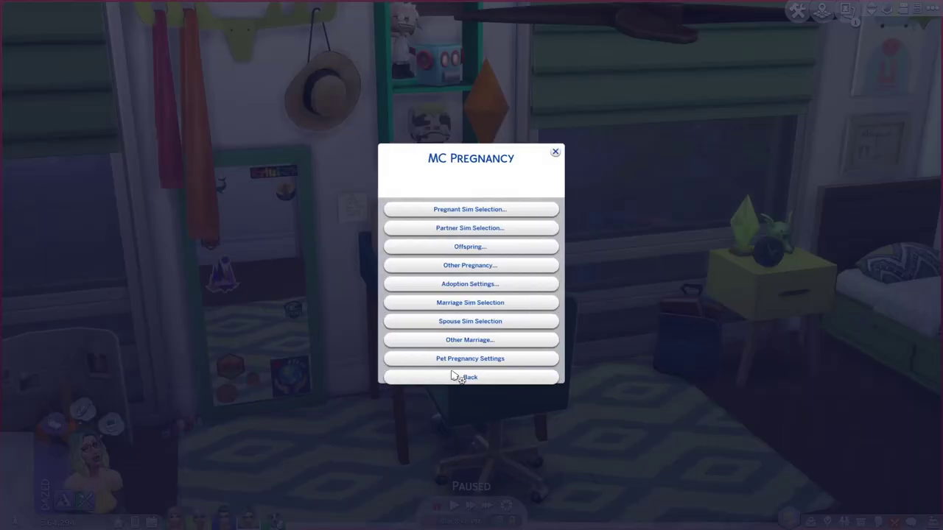